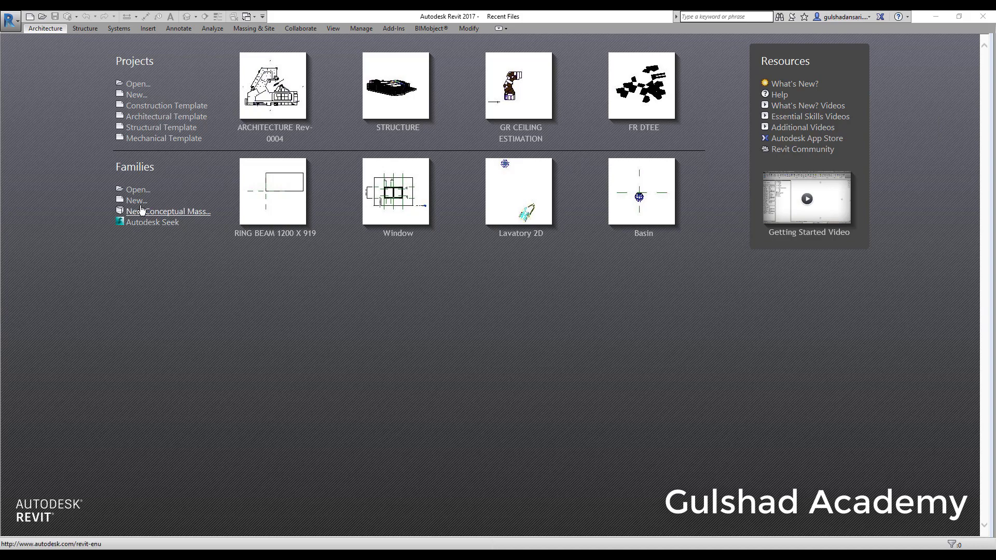
Step: Create a new family named Family1 from the Metric Generic Model template
{"action": "left_click", "coordinate": [9, 22]}
{"action": "mouse_move", "coordinate": [34, 57]}
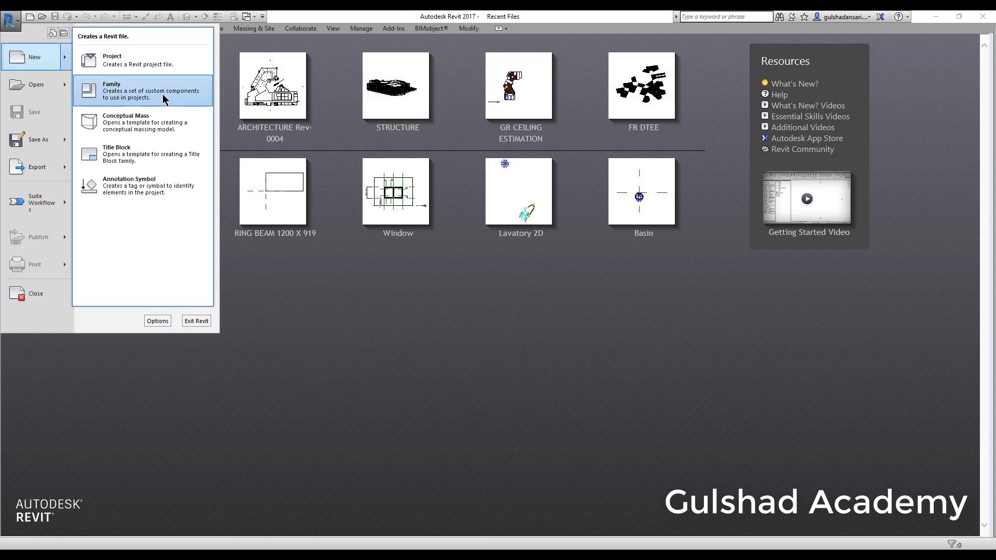
{"action": "left_click", "coordinate": [383, 262]}
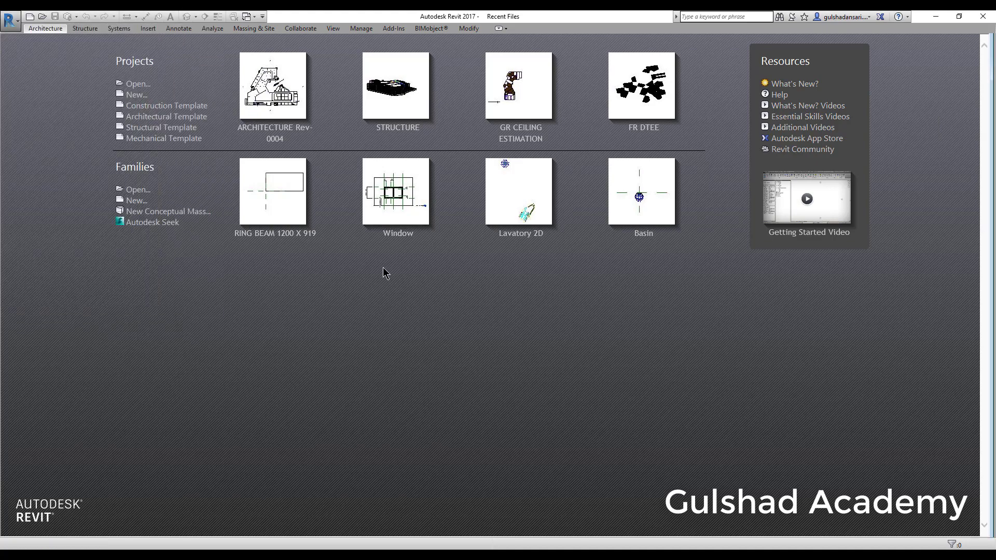
{"action": "left_click", "coordinate": [140, 201]}
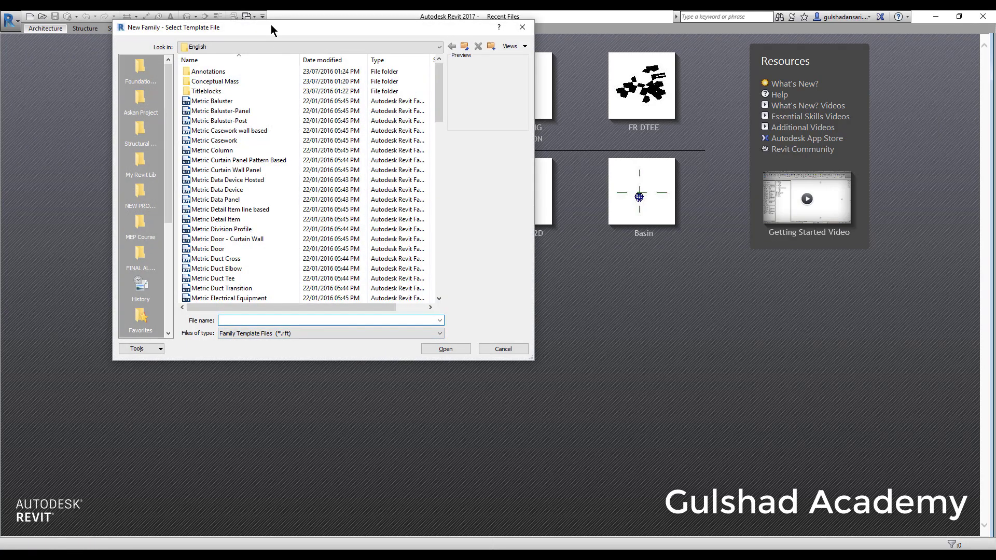
{"action": "left_click_drag", "start_coordinate": [270, 24], "coordinate": [391, 94]}
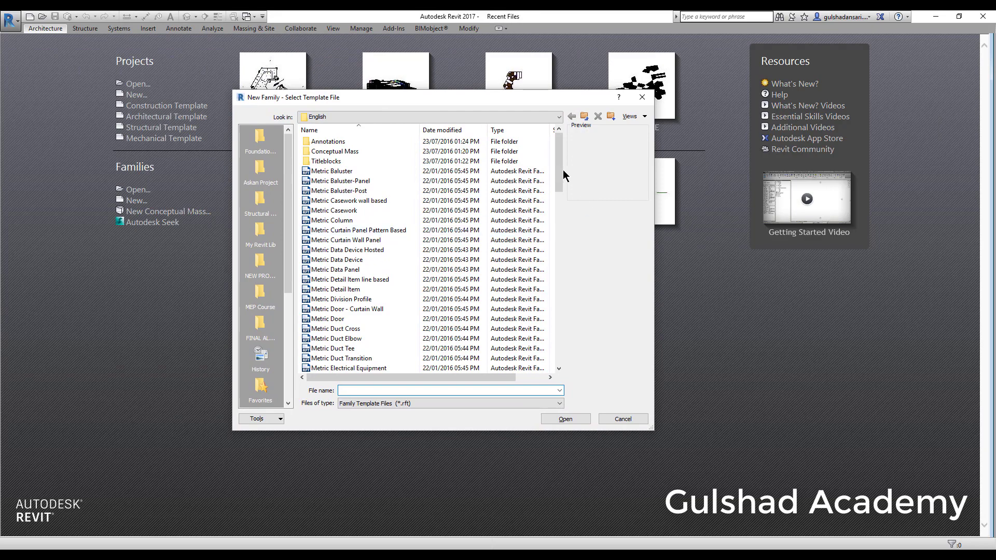
{"action": "mouse_move", "coordinate": [559, 169]}
{"action": "left_mouse_down"}
{"action": "mouse_move", "coordinate": [573, 296]}
{"action": "mouse_move", "coordinate": [566, 175]}
{"action": "left_mouse_up"}
{"action": "scroll", "coordinate": [352, 193], "scroll_direction": "up", "scroll_amount": 2}
{"action": "left_click_drag", "start_coordinate": [406, 95], "coordinate": [412, 94]}
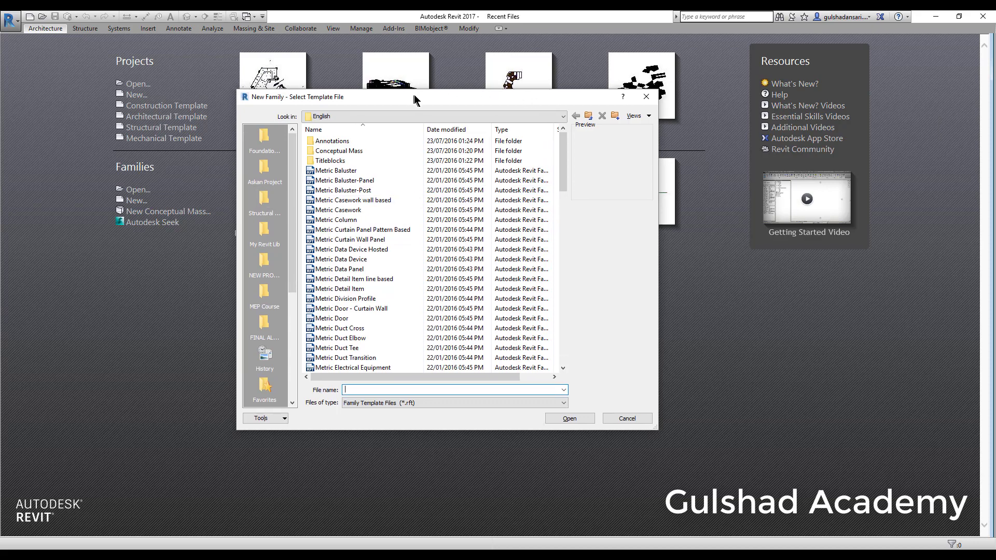
{"action": "mouse_move", "coordinate": [565, 171]}
{"action": "left_mouse_down"}
{"action": "mouse_move", "coordinate": [588, 352]}
{"action": "mouse_move", "coordinate": [583, 189]}
{"action": "left_mouse_up"}
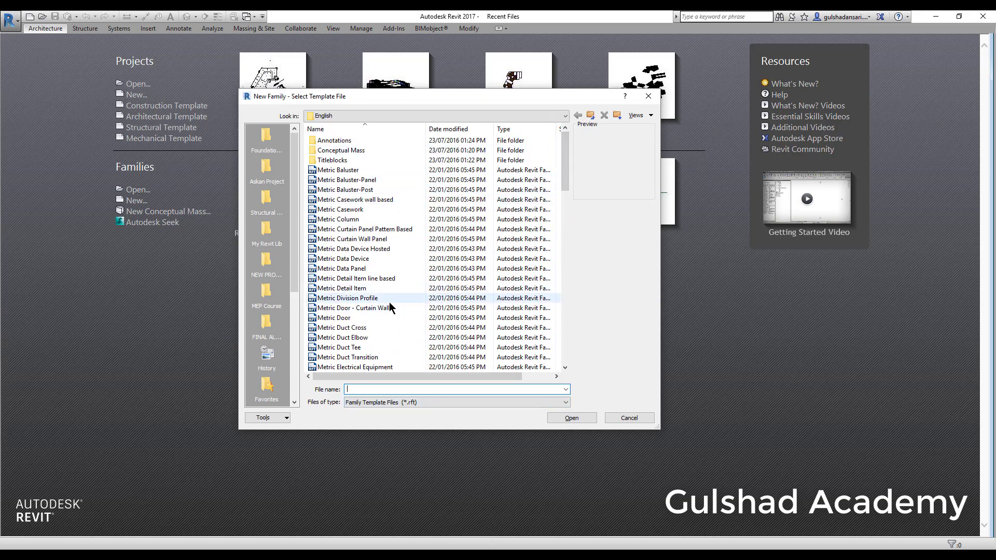
{"action": "scroll", "coordinate": [389, 301], "scroll_direction": "down", "scroll_amount": 4}
{"action": "scroll", "coordinate": [389, 302], "scroll_direction": "down", "scroll_amount": 3}
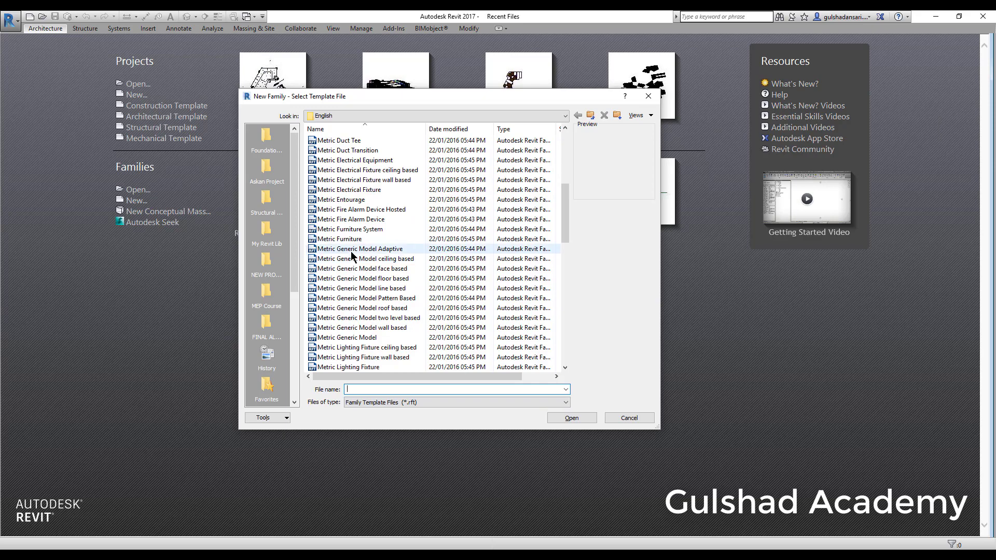
{"action": "left_click", "coordinate": [348, 338]}
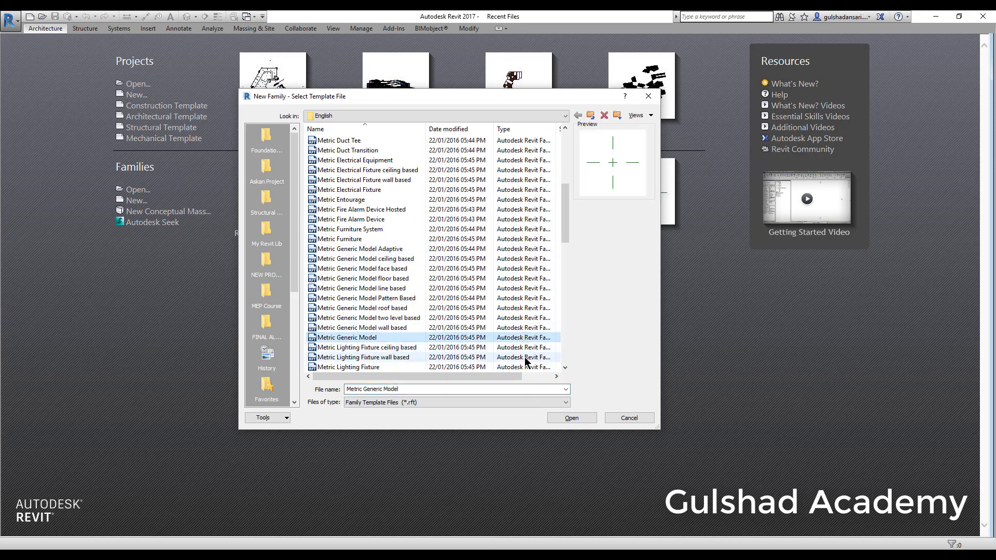
{"action": "left_click", "coordinate": [571, 418]}
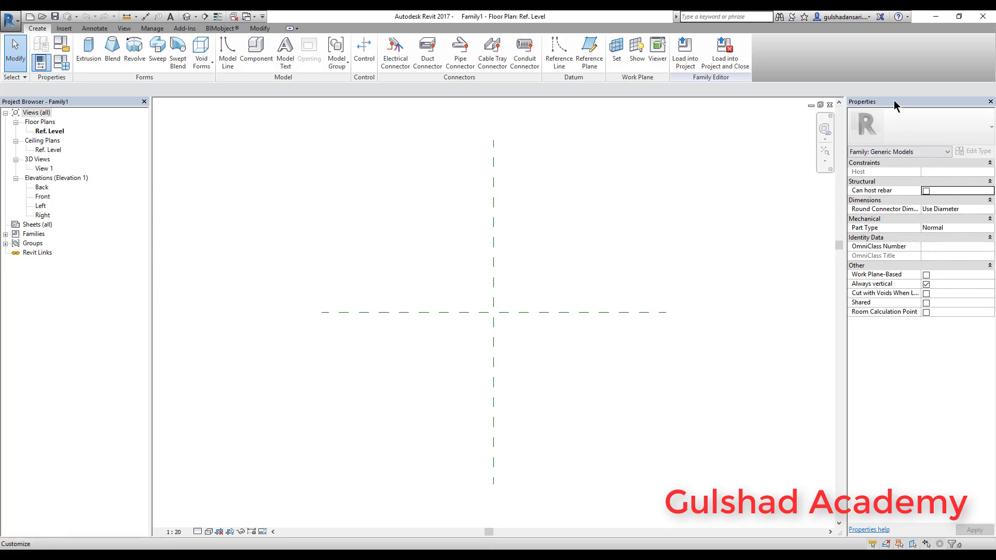
Step: Dock the Properties palette as a narrower panel along the right edge
{"action": "left_click_drag", "start_coordinate": [417, 152], "coordinate": [988, 248]}
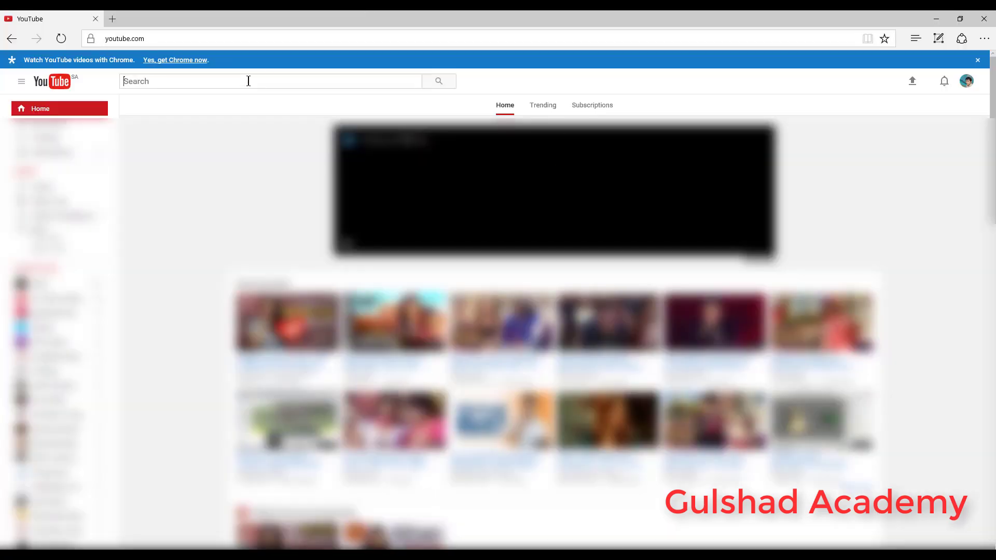
Step: Search YouTube for the tutorial author's channel
{"action": "left_click", "coordinate": [242, 82]}
{"action": "type", "text": "gulsha"}
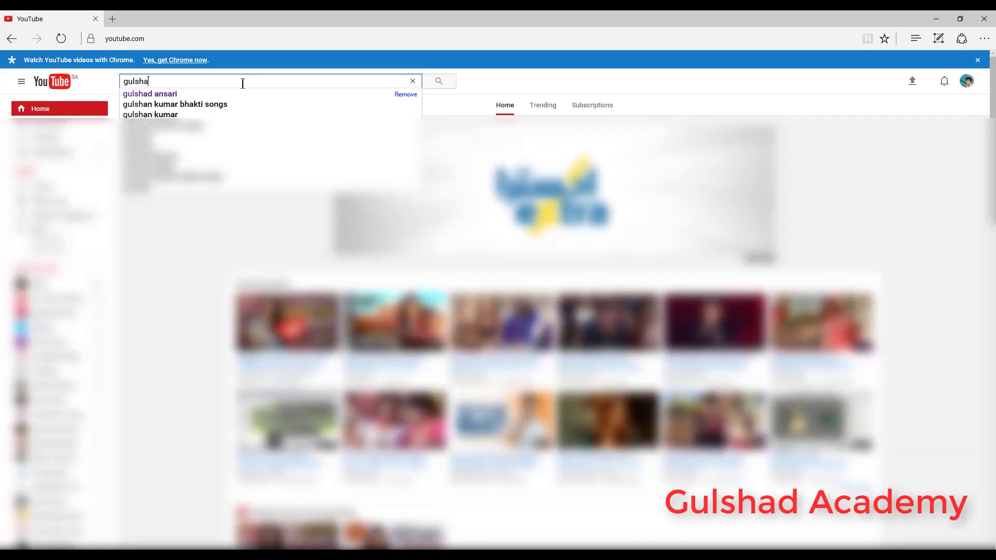
{"action": "type", "text": "d ansari"}
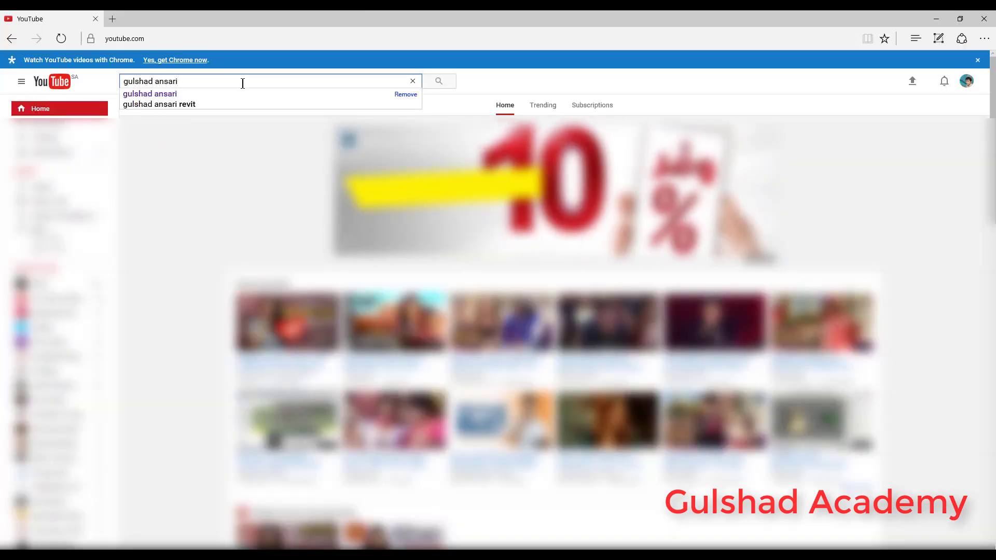
{"action": "left_click", "coordinate": [441, 82]}
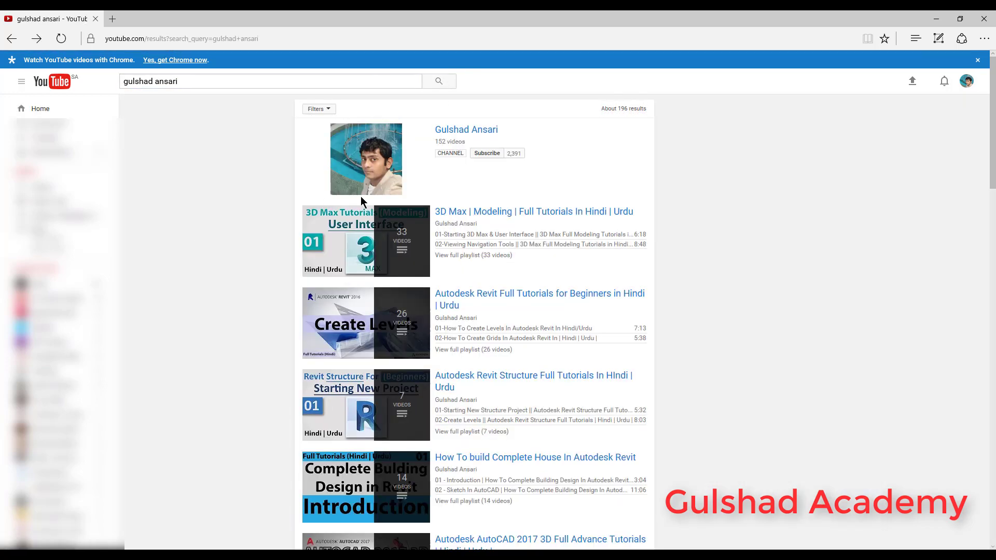
{"action": "mouse_move", "coordinate": [465, 129]}
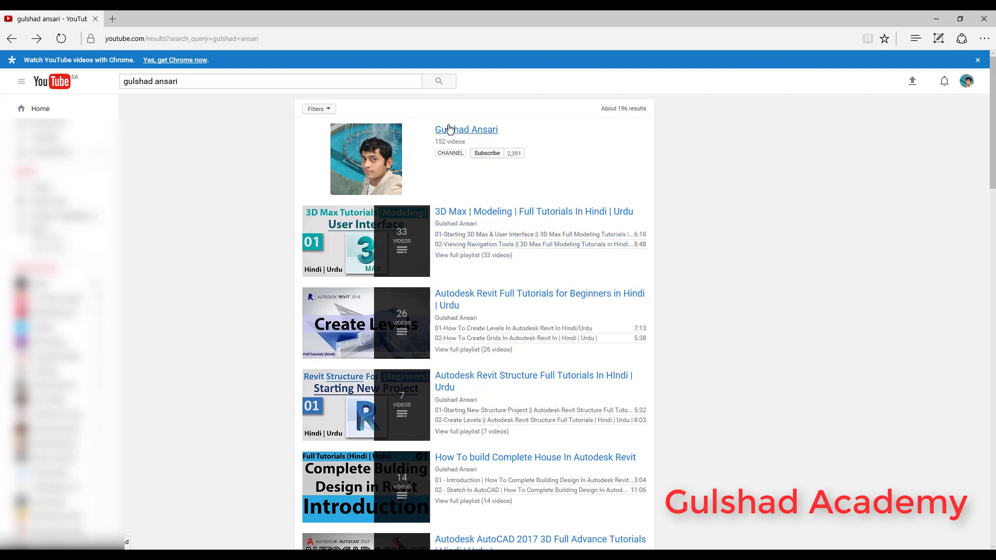
{"action": "left_click", "coordinate": [466, 129]}
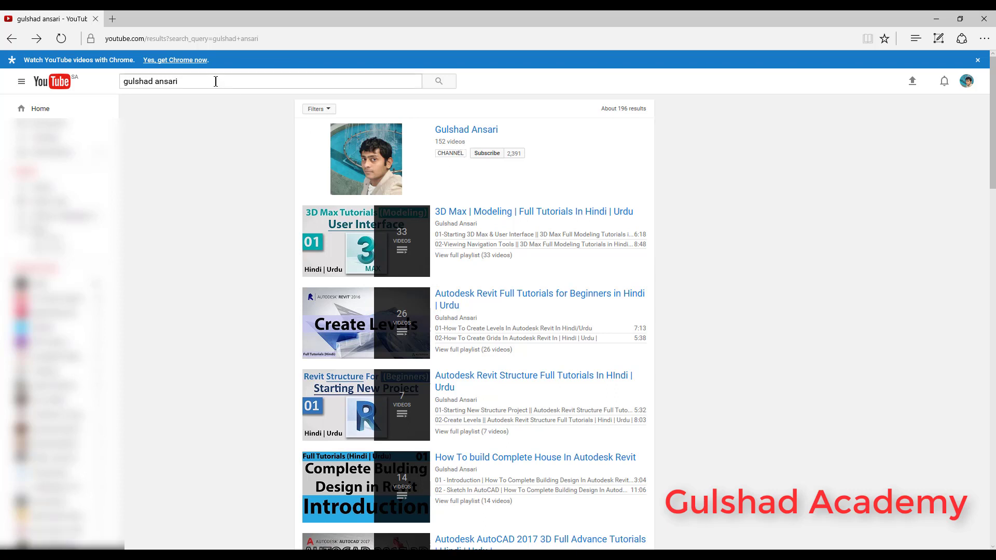
Step: Search 'revit tutorials' and scroll to the 26-video Hindi/Urdu beginners playlist
{"action": "left_click_drag", "start_coordinate": [215, 81], "coordinate": [125, 76]}
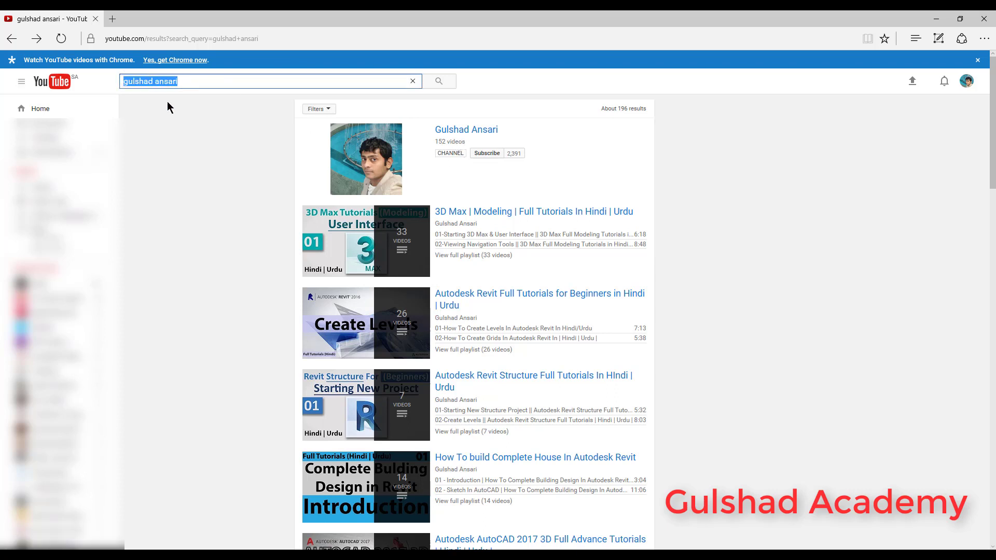
{"action": "type", "text": "revit tu"}
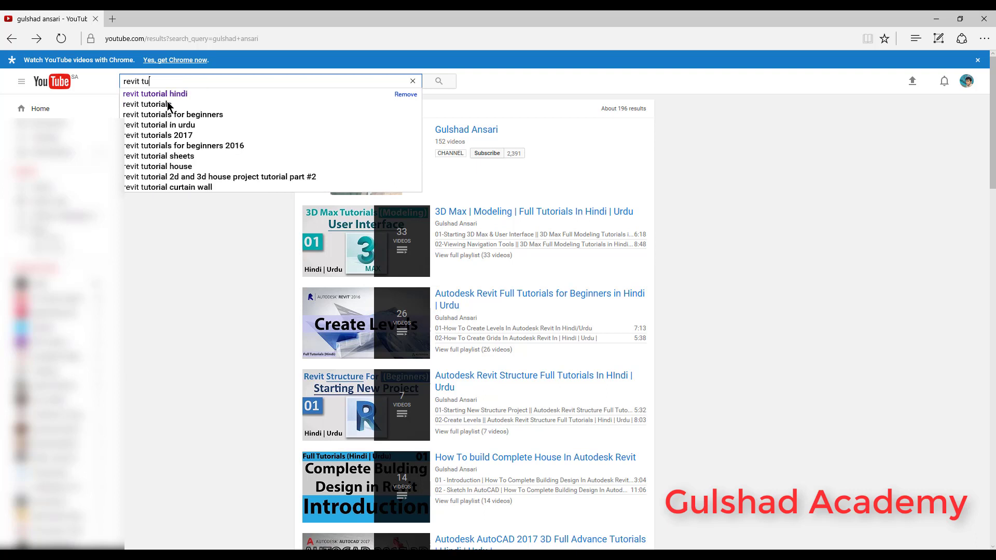
{"action": "type", "text": "torials"}
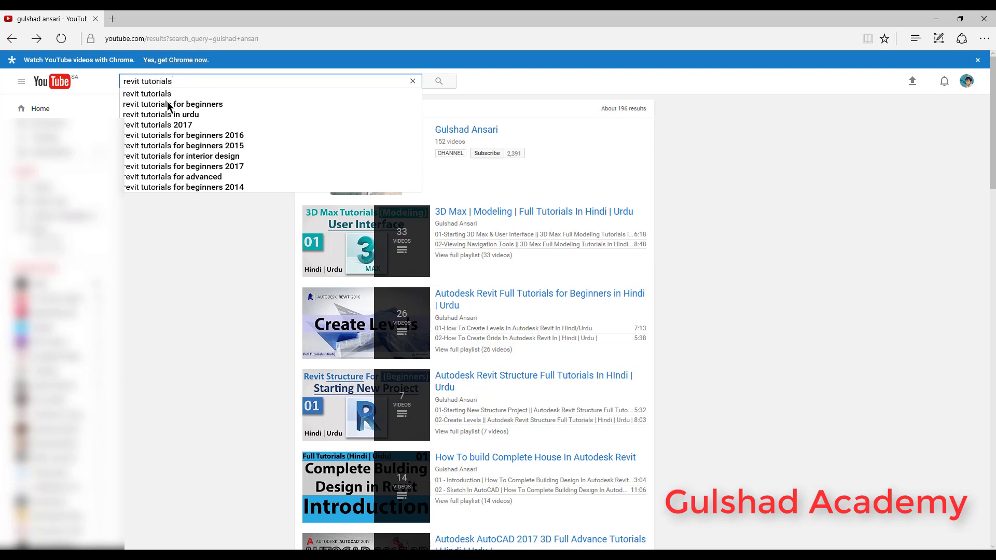
{"action": "key", "text": "Return"}
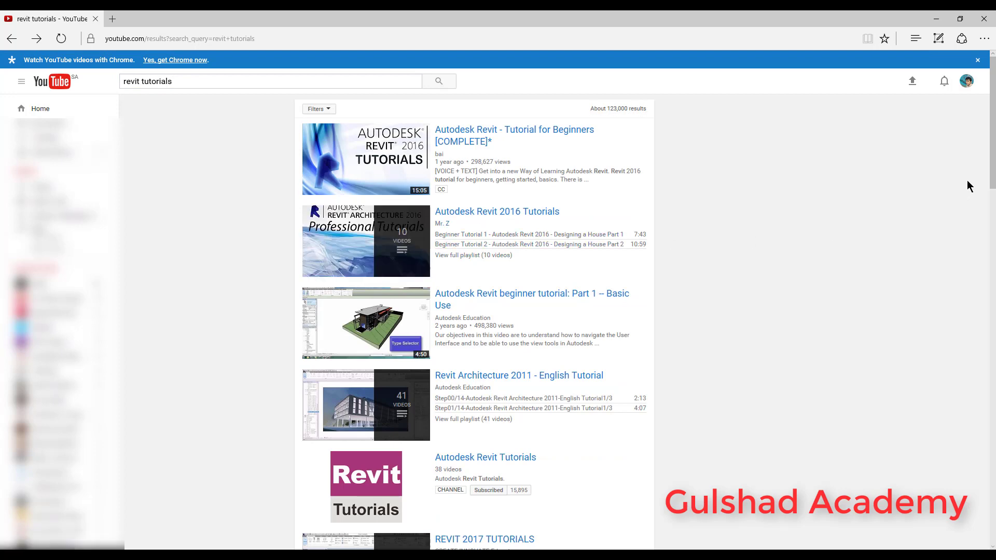
{"action": "left_click_drag", "start_coordinate": [992, 150], "coordinate": [993, 383]}
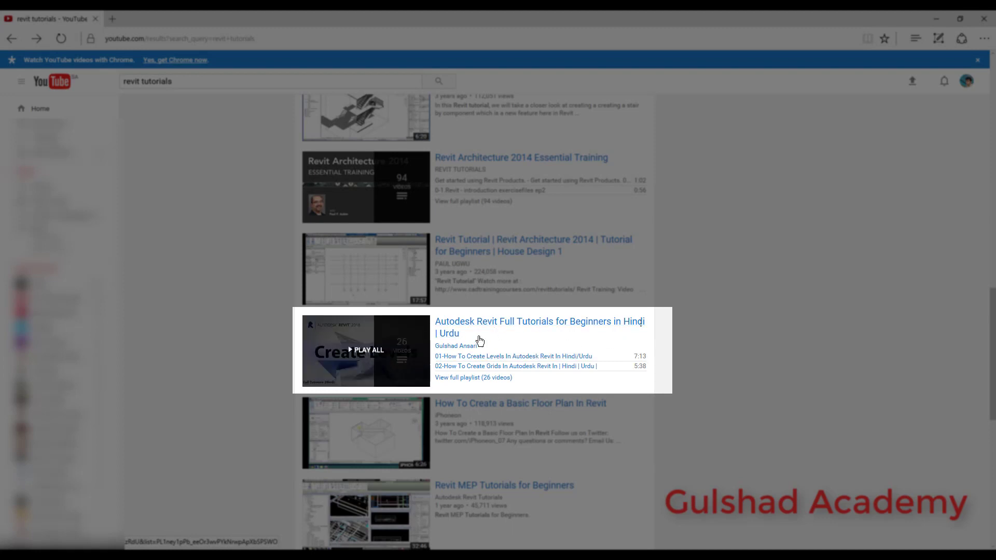
{"action": "mouse_move", "coordinate": [455, 345]}
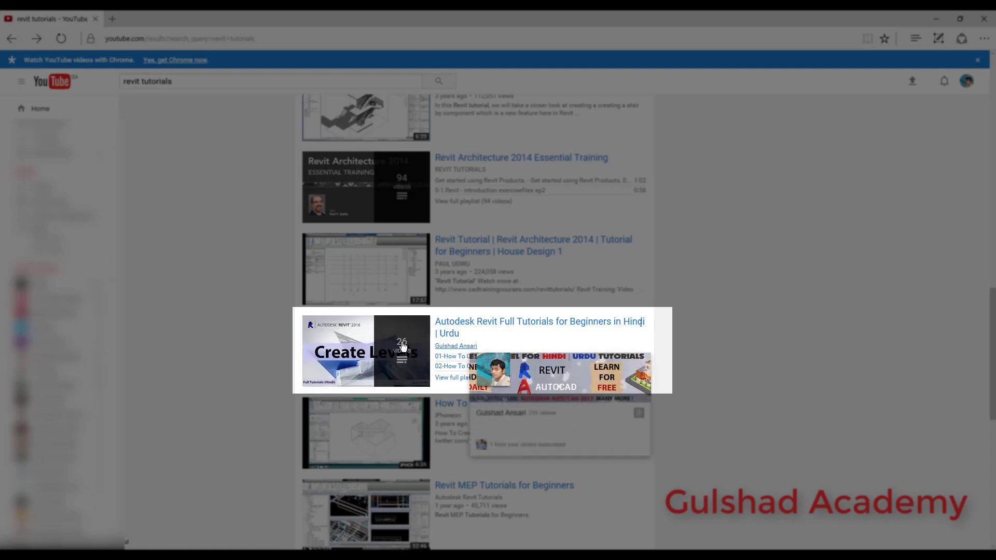
Step: Open the playlist's first video on creating levels and pause it
{"action": "left_click", "coordinate": [359, 352]}
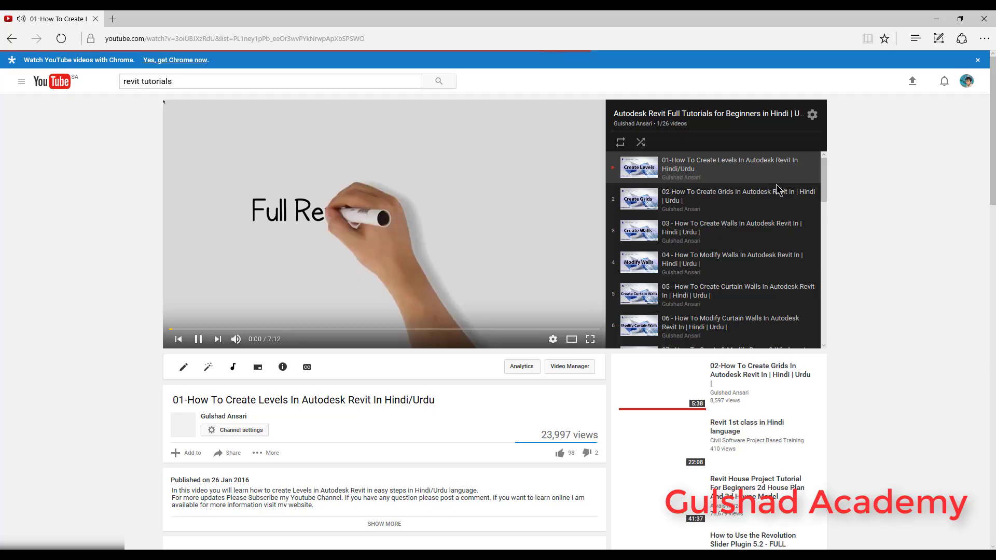
{"action": "left_click", "coordinate": [198, 339]}
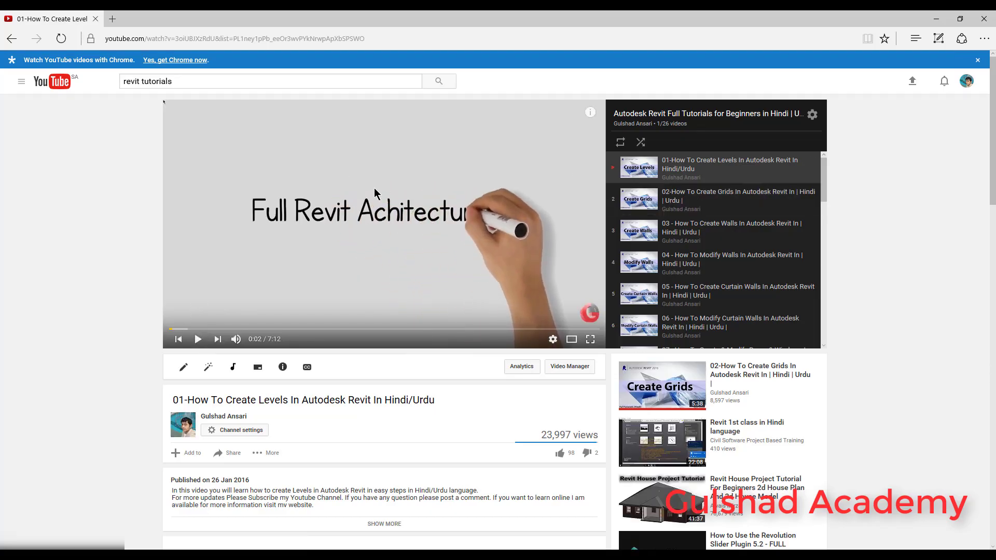
{"action": "mouse_move", "coordinate": [827, 178]}
{"action": "left_mouse_down"}
{"action": "mouse_move", "coordinate": [829, 231]}
{"action": "mouse_move", "coordinate": [830, 160]}
{"action": "left_mouse_up"}
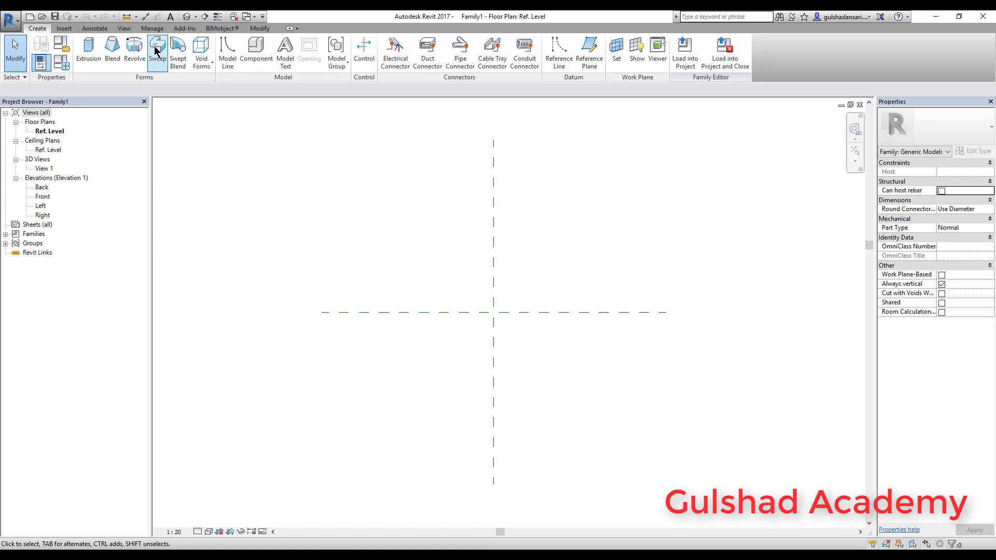
Step: Review the User Interface panel list under the View tab
{"action": "left_click", "coordinate": [125, 29]}
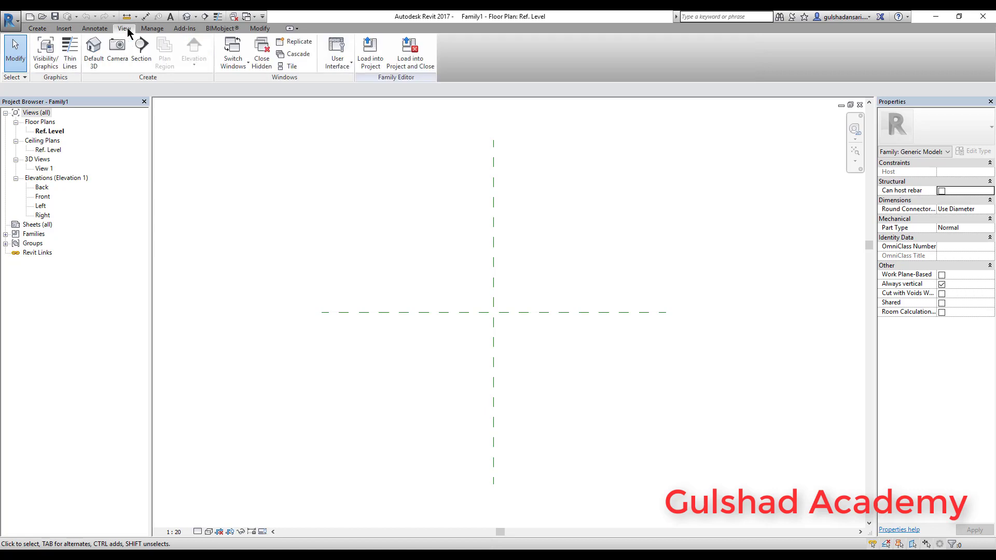
{"action": "left_click", "coordinate": [348, 65]}
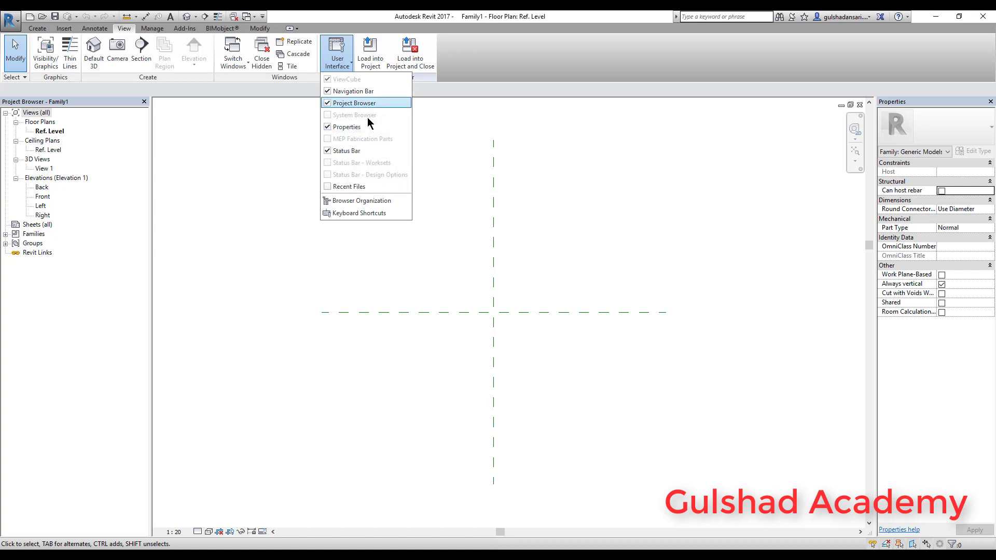
{"action": "left_click", "coordinate": [239, 146]}
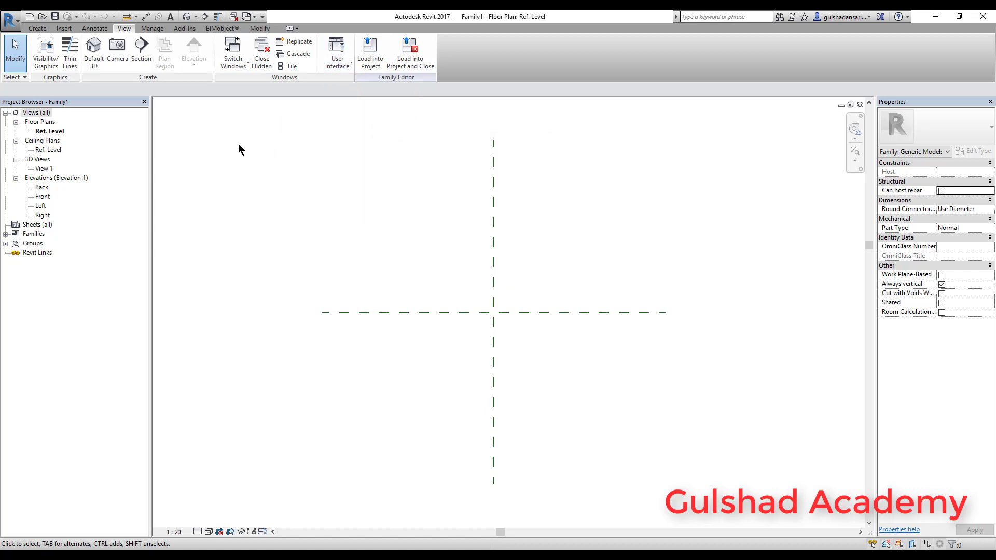
Step: Float and rearrange the palettes, ending with Project Browser left and Properties right
{"action": "left_click_drag", "start_coordinate": [76, 107], "coordinate": [496, 129]}
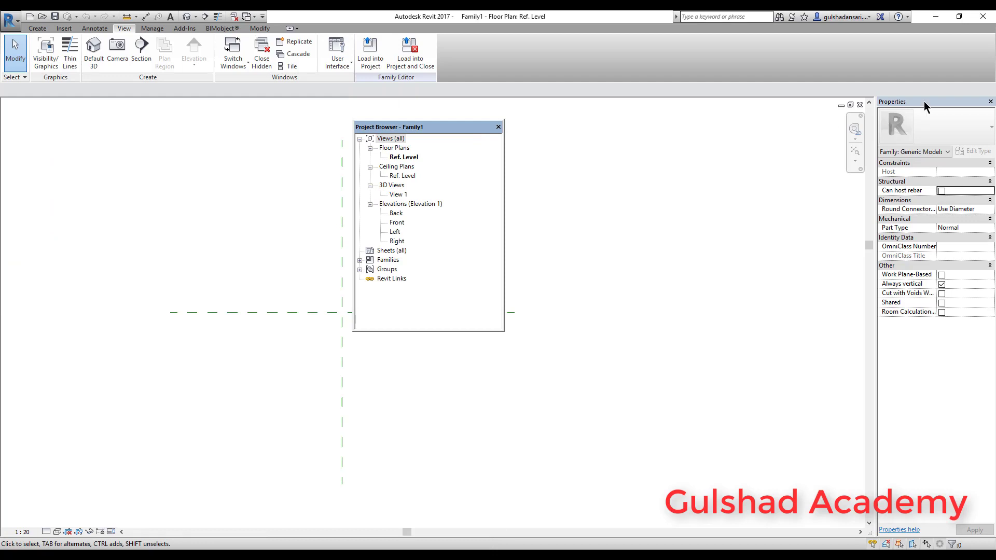
{"action": "left_click_drag", "start_coordinate": [926, 106], "coordinate": [62, 158]}
{"action": "left_click_drag", "start_coordinate": [451, 128], "coordinate": [994, 174]}
{"action": "left_click_drag", "start_coordinate": [942, 108], "coordinate": [285, 122]}
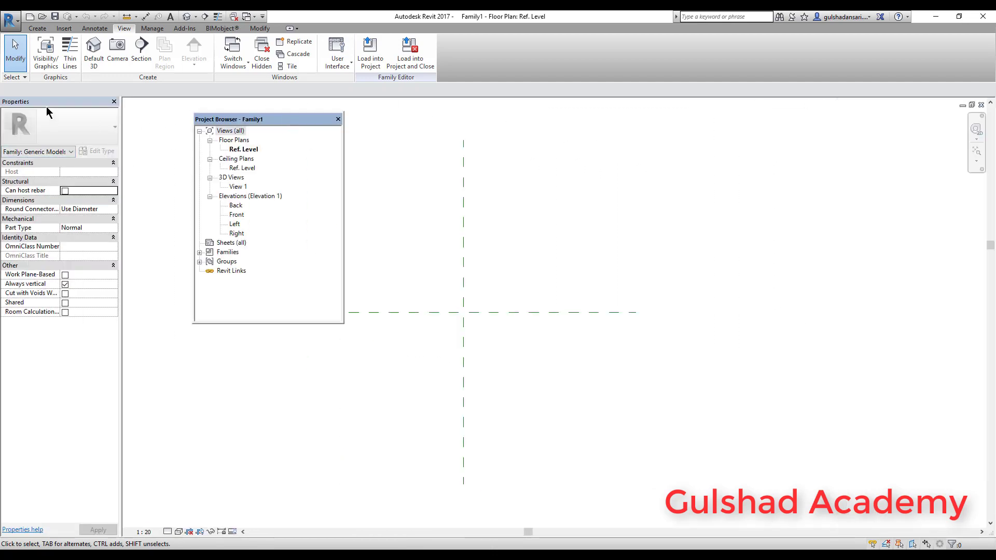
{"action": "left_click_drag", "start_coordinate": [47, 107], "coordinate": [882, 171]}
{"action": "left_click_drag", "start_coordinate": [267, 120], "coordinate": [1, 148]}
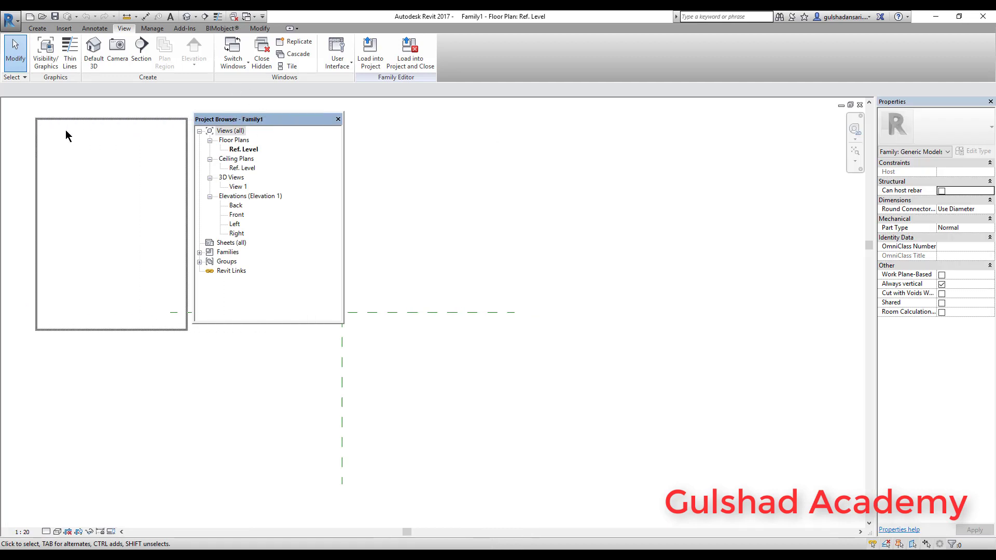
{"action": "left_click", "coordinate": [37, 28]}
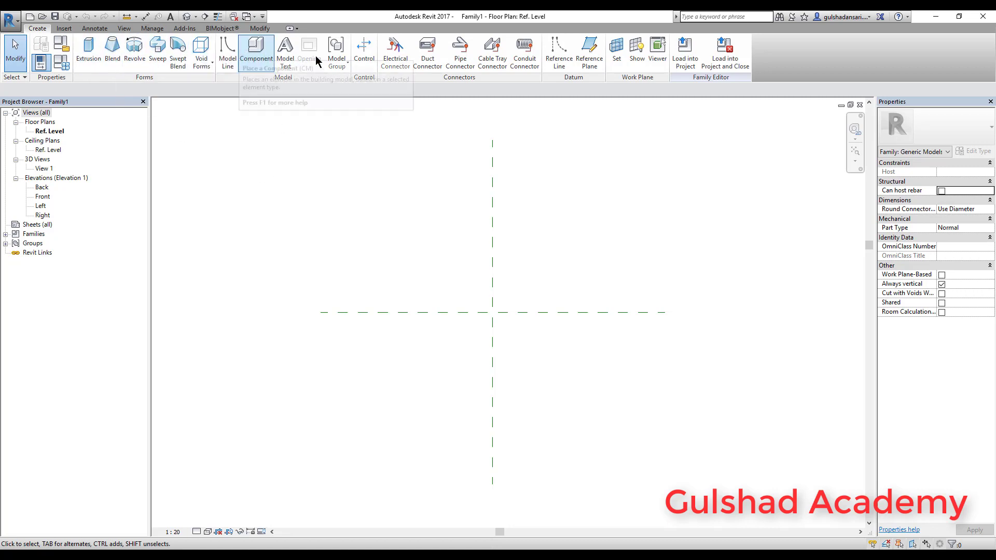
{"action": "left_click", "coordinate": [64, 28]}
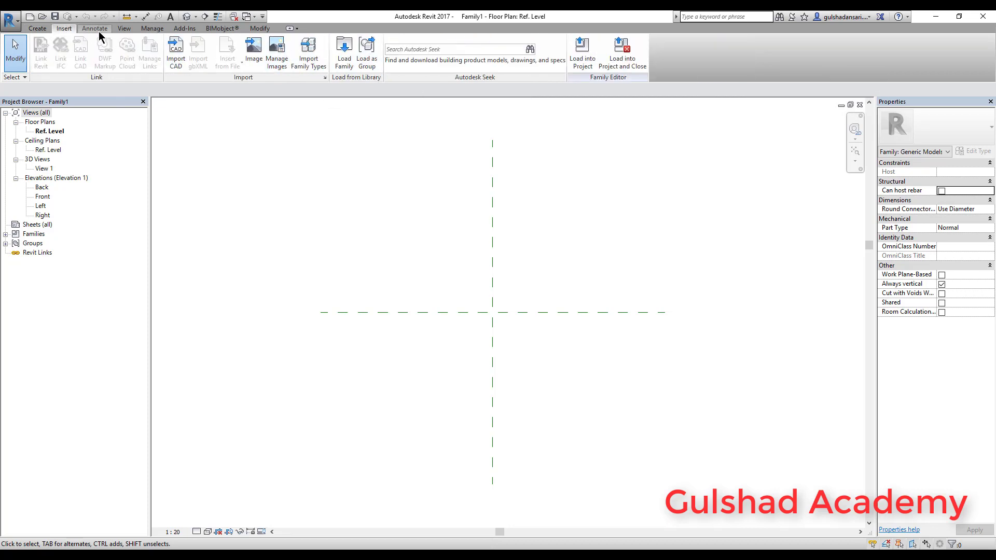
{"action": "left_click", "coordinate": [94, 28]}
{"action": "left_click", "coordinate": [124, 28]}
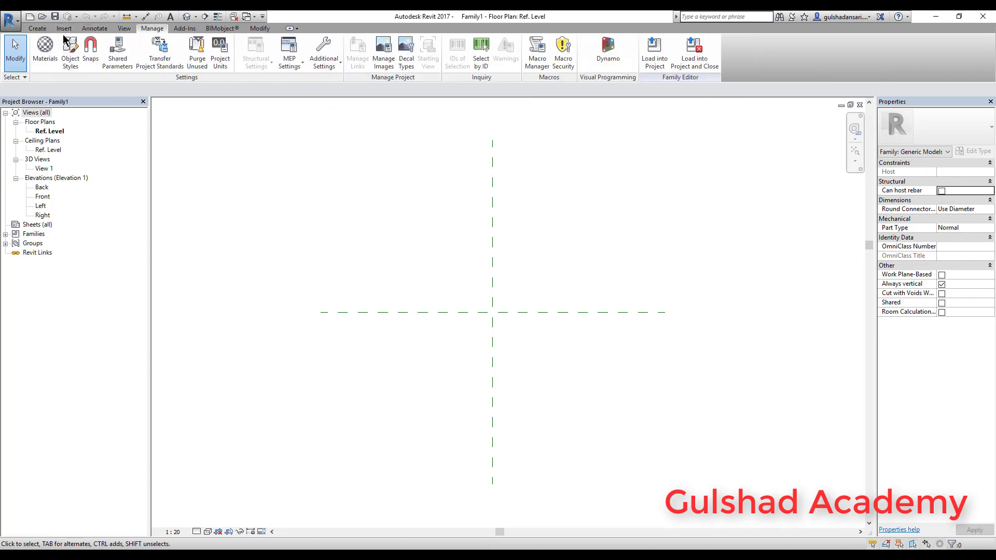
{"action": "left_click", "coordinate": [37, 28]}
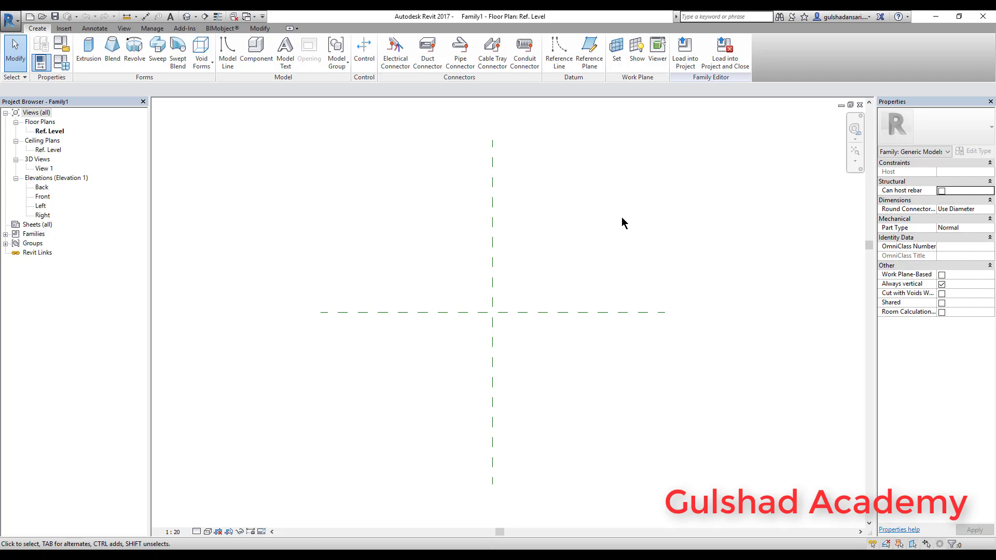
Step: Create a new project from the Architectural Template, showing the Level 0 plan
{"action": "left_click", "coordinate": [9, 19]}
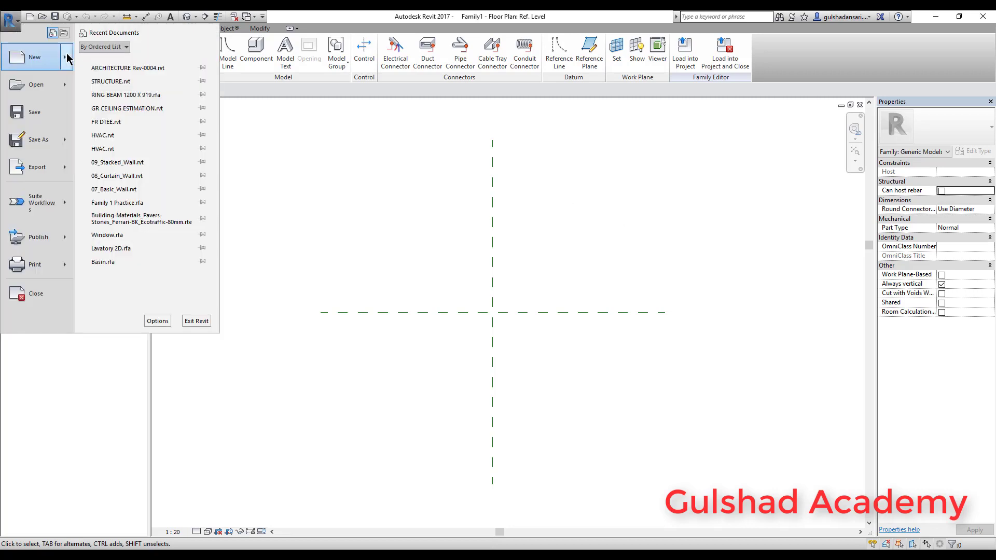
{"action": "left_click", "coordinate": [89, 61]}
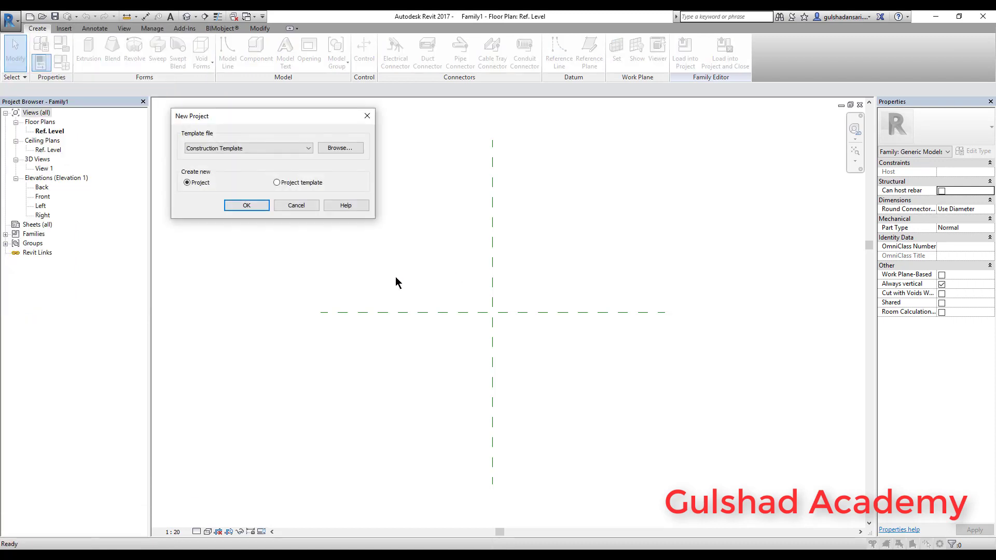
{"action": "left_click", "coordinate": [244, 151]}
{"action": "left_click", "coordinate": [228, 166]}
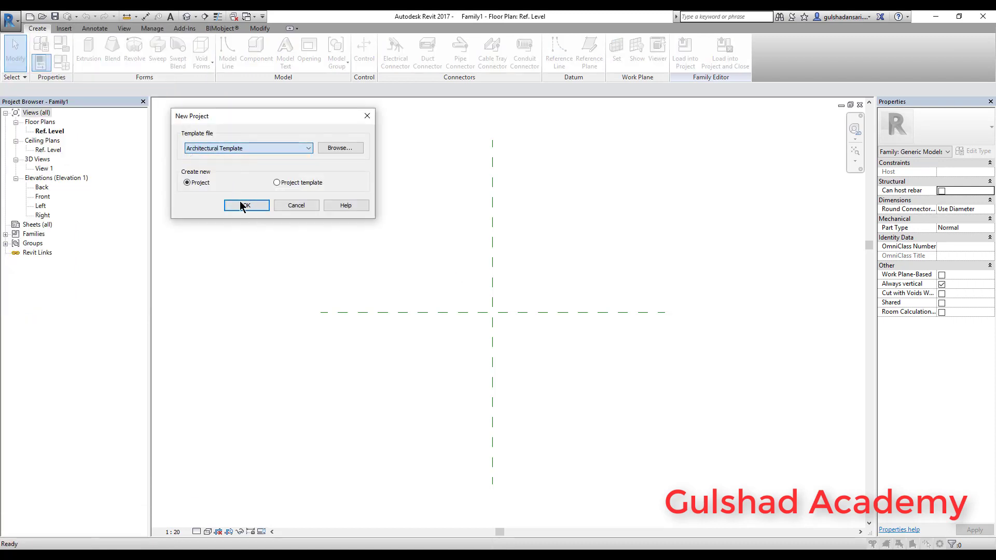
{"action": "left_click", "coordinate": [242, 205]}
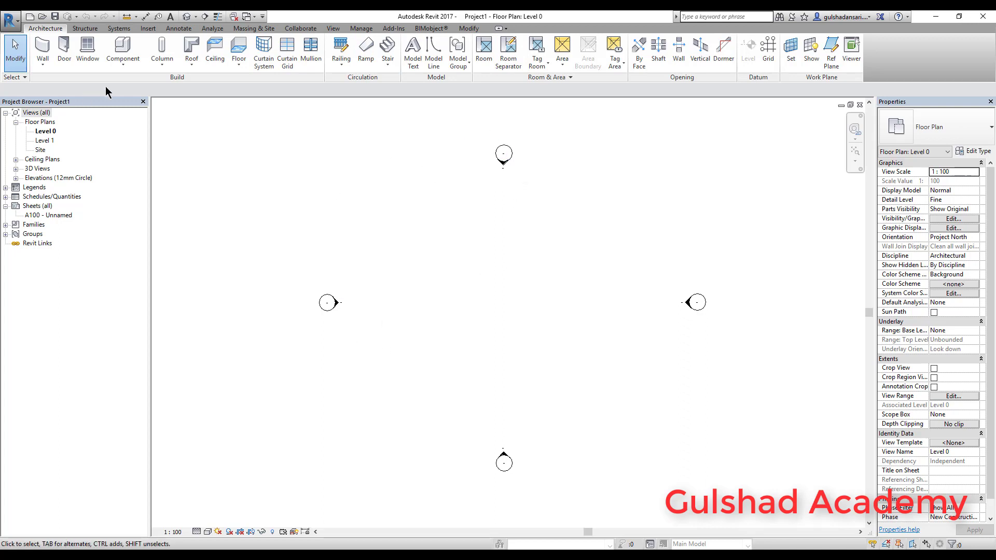
Step: Start a Model In-Place with the category filter limited to Architecture
{"action": "left_click", "coordinate": [114, 66]}
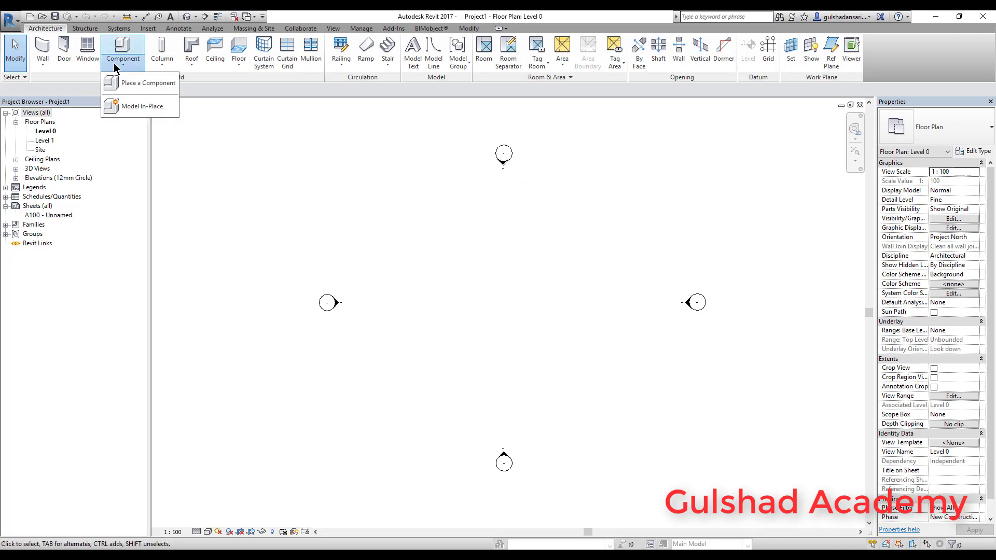
{"action": "left_click", "coordinate": [137, 107]}
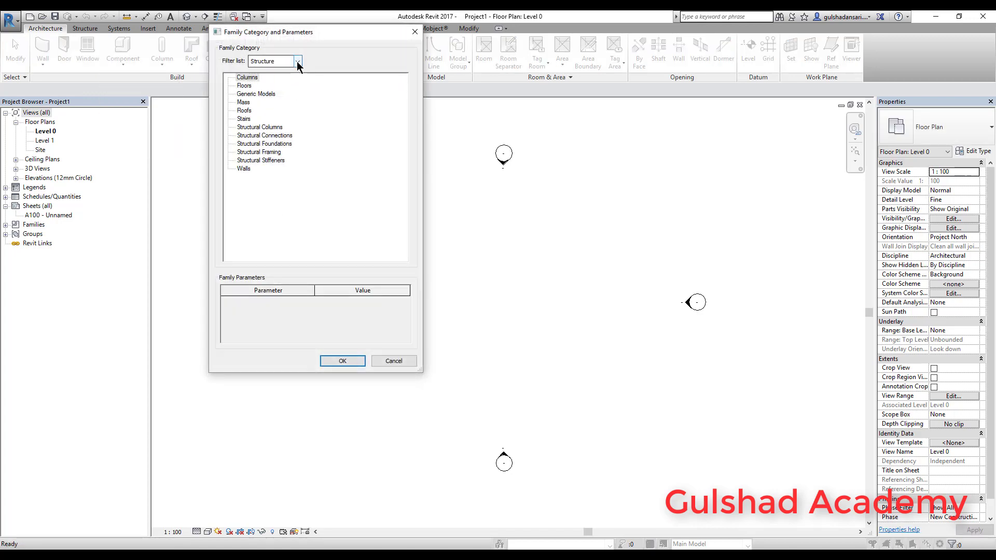
{"action": "left_click", "coordinate": [296, 62]}
{"action": "left_click", "coordinate": [253, 72]}
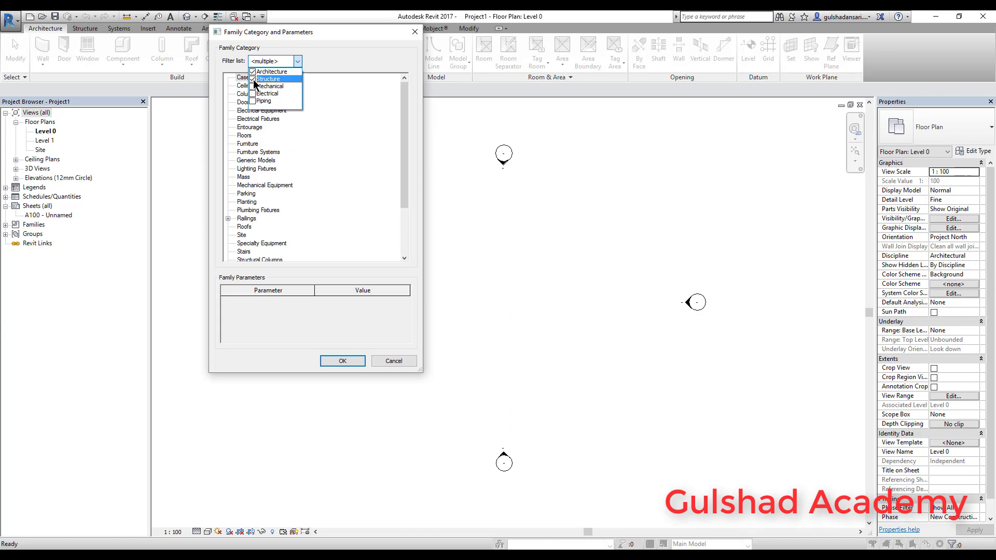
{"action": "left_click", "coordinate": [253, 79]}
{"action": "left_click", "coordinate": [281, 61]}
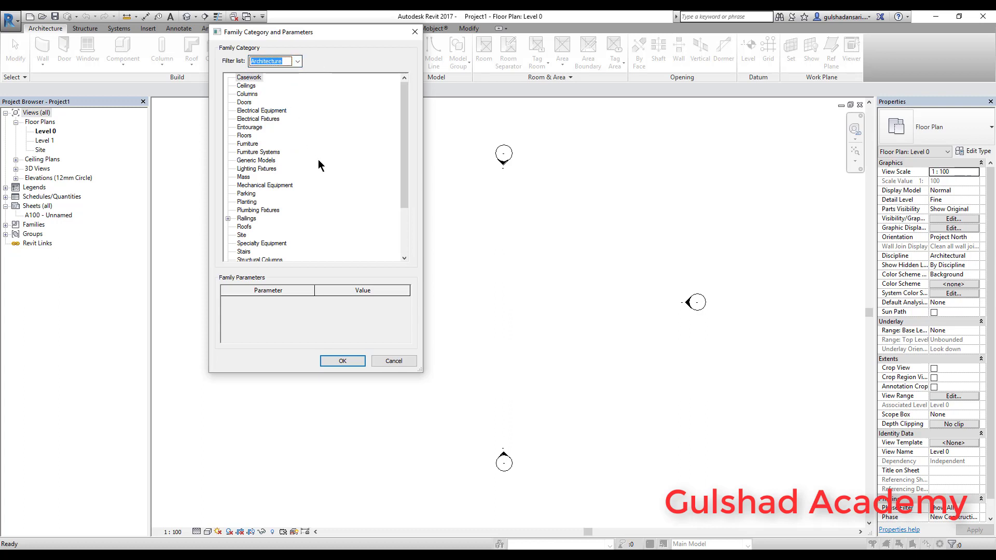
Step: Pick the Floors category and accept the name Floors 1
{"action": "mouse_move", "coordinate": [405, 115]}
{"action": "left_mouse_down"}
{"action": "mouse_move", "coordinate": [400, 186]}
{"action": "mouse_move", "coordinate": [406, 117]}
{"action": "left_mouse_up"}
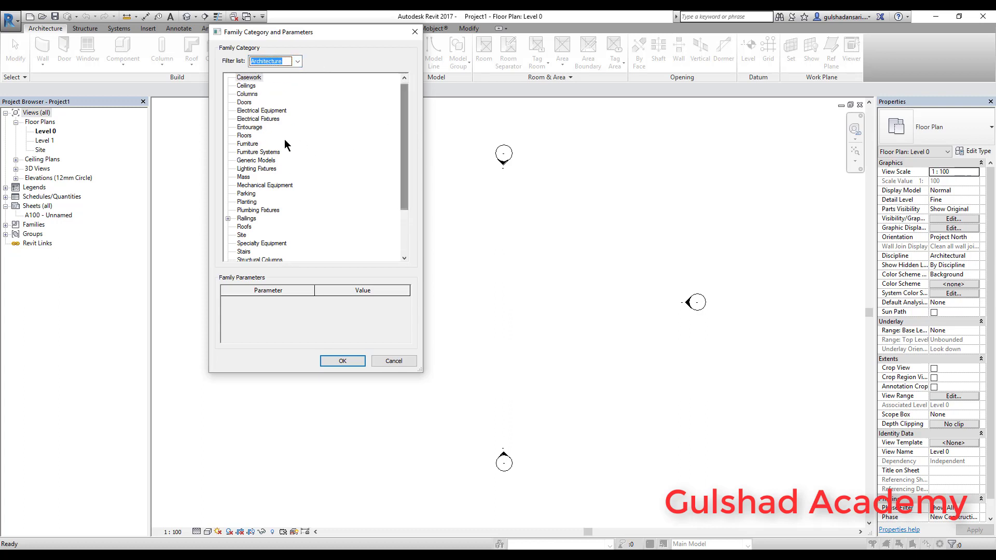
{"action": "left_click", "coordinate": [247, 135]}
{"action": "left_click", "coordinate": [327, 361]}
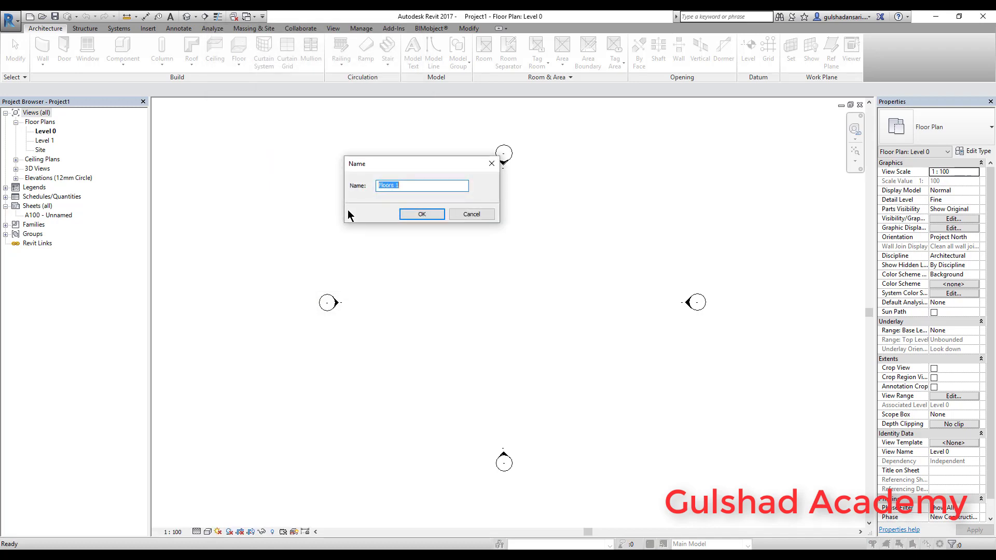
{"action": "left_click", "coordinate": [421, 215]}
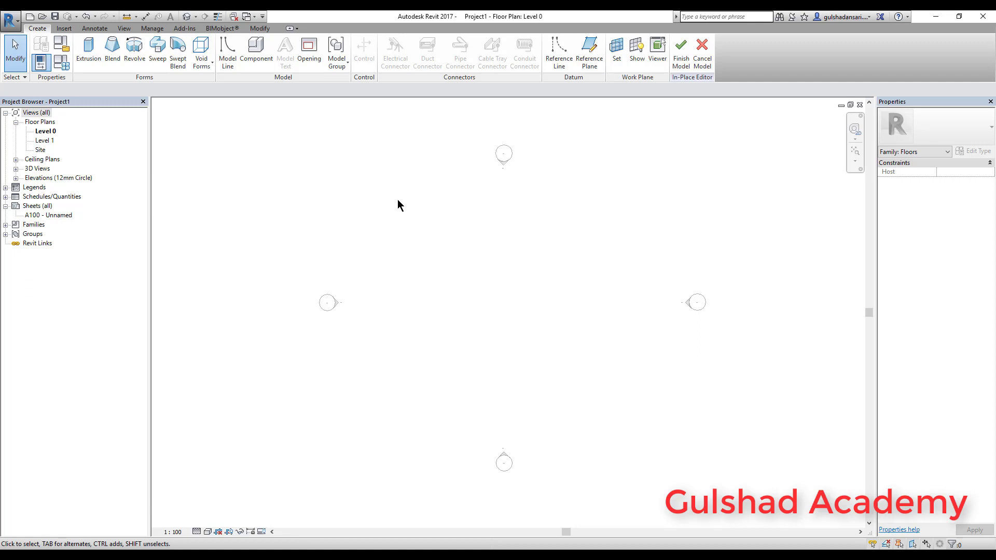
Step: Leave the New Family dialog and cancel the in-place Floors model
{"action": "left_click", "coordinate": [10, 21]}
{"action": "mouse_move", "coordinate": [34, 57]}
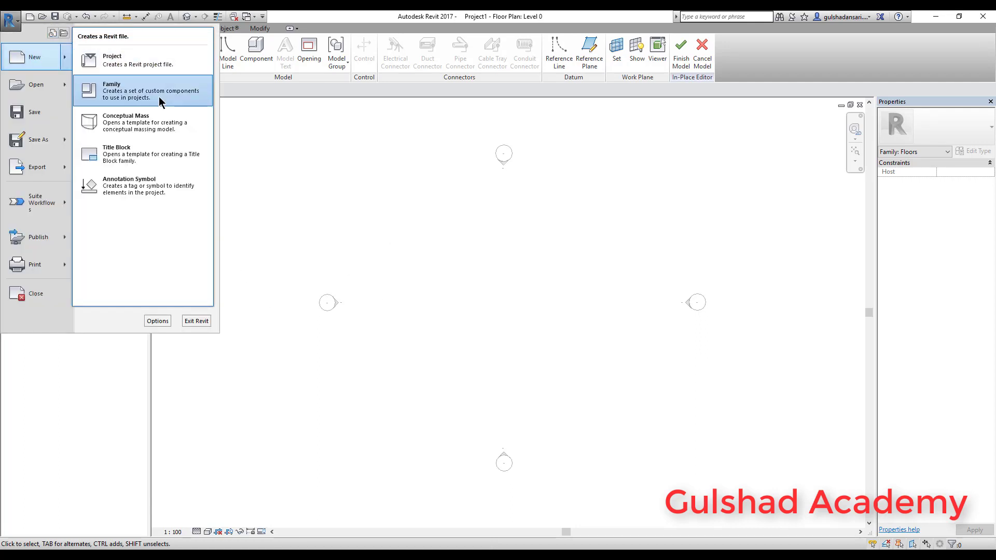
{"action": "left_click", "coordinate": [103, 97]}
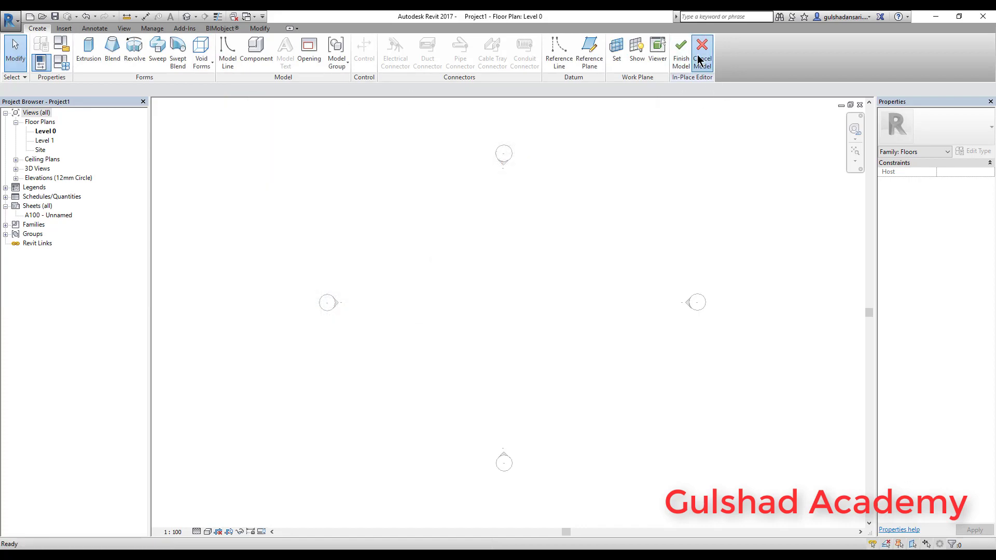
{"action": "left_click", "coordinate": [702, 52]}
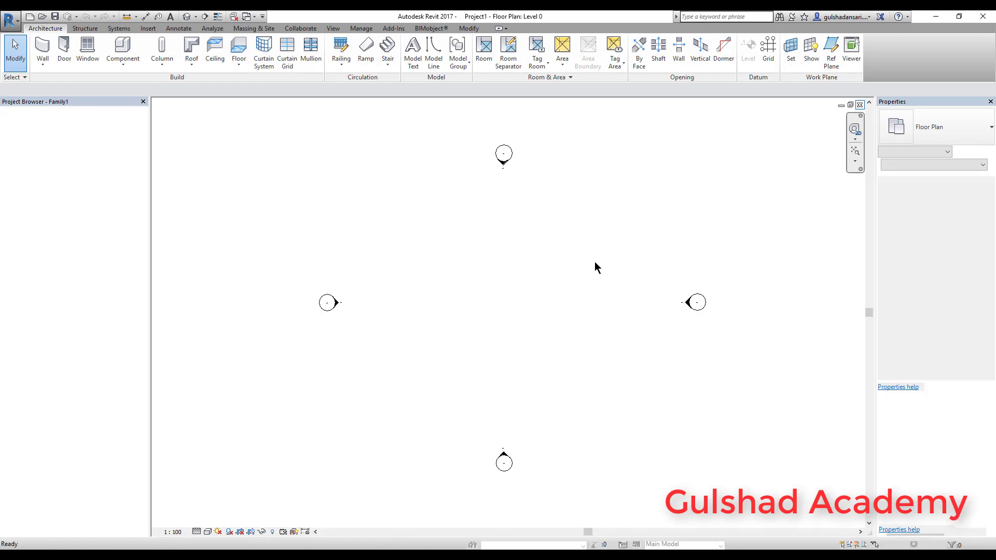